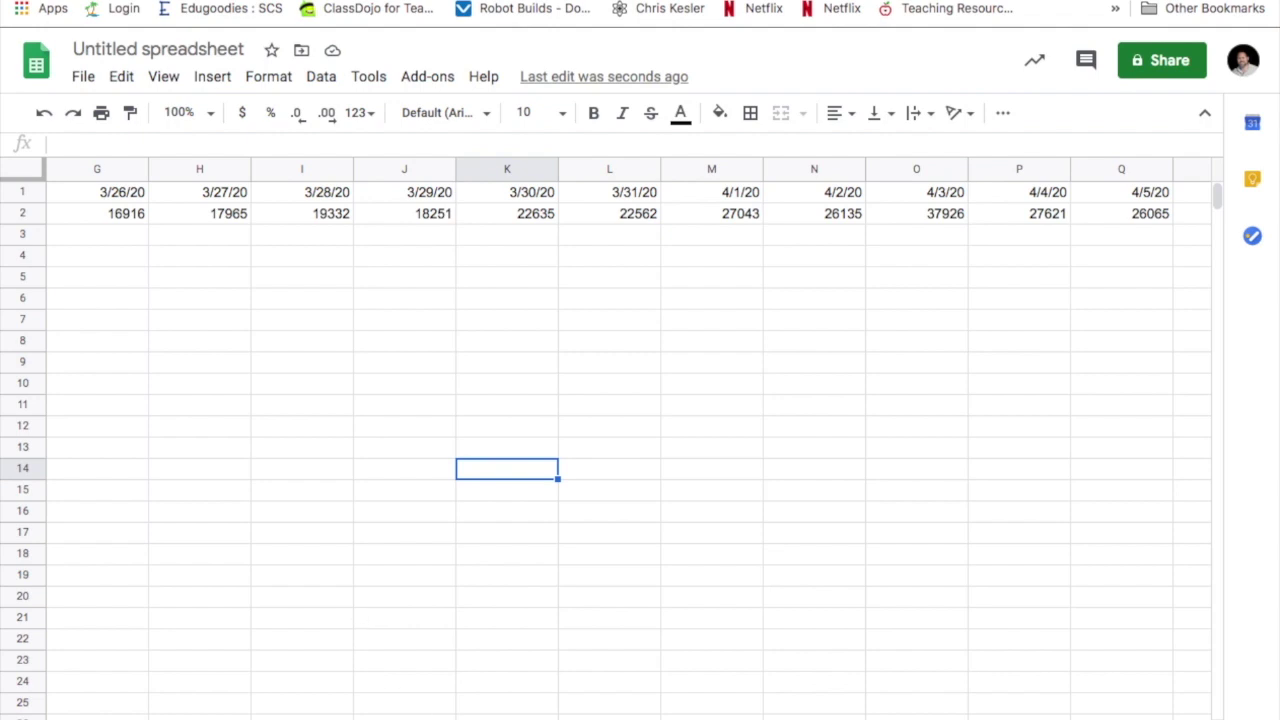
Look through the dates in row 1 and the daily numbers in row 2 up to 4/8/20.
scroll(628, 440, "left", 6)
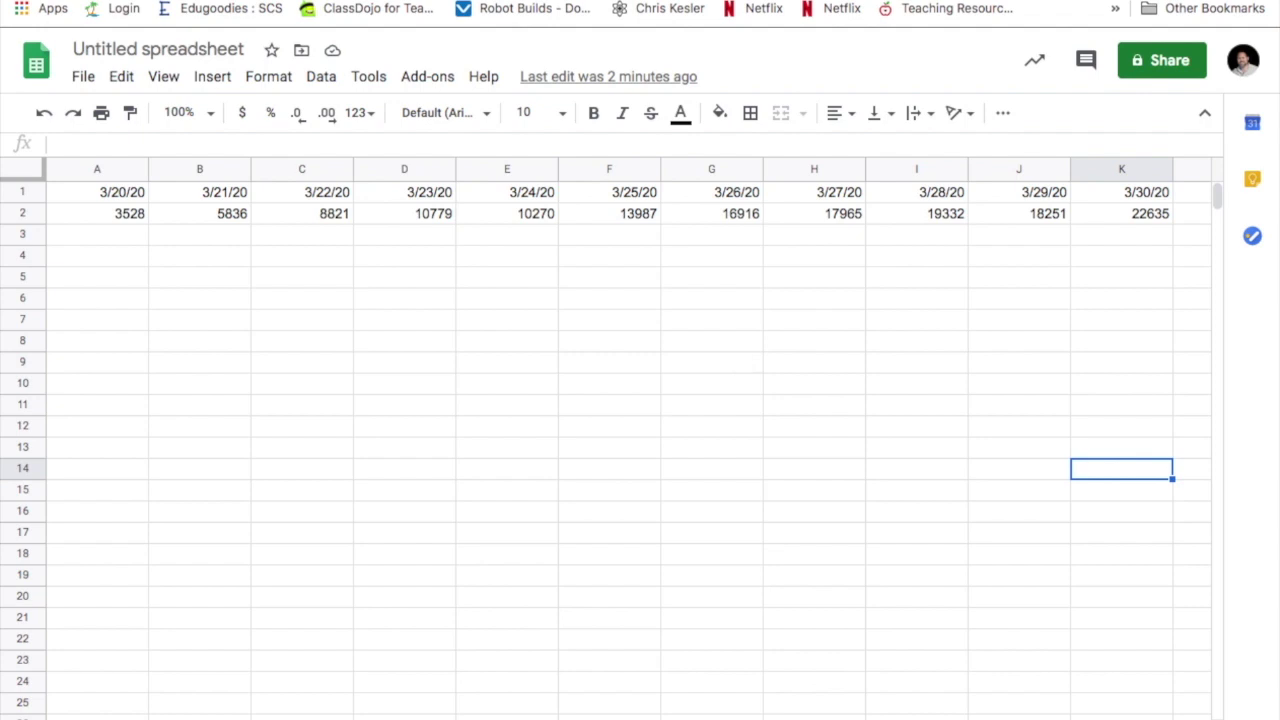
scroll(630, 440, "right", 4)
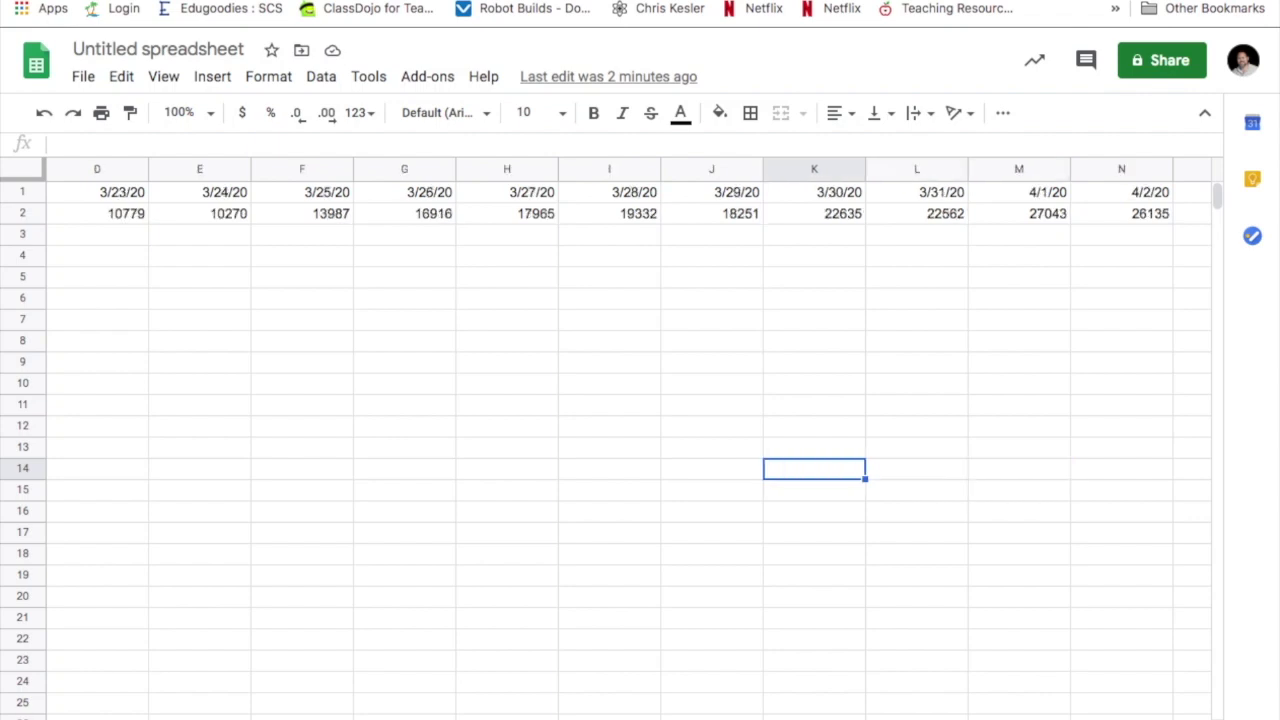
scroll(630, 440, "right", 2)
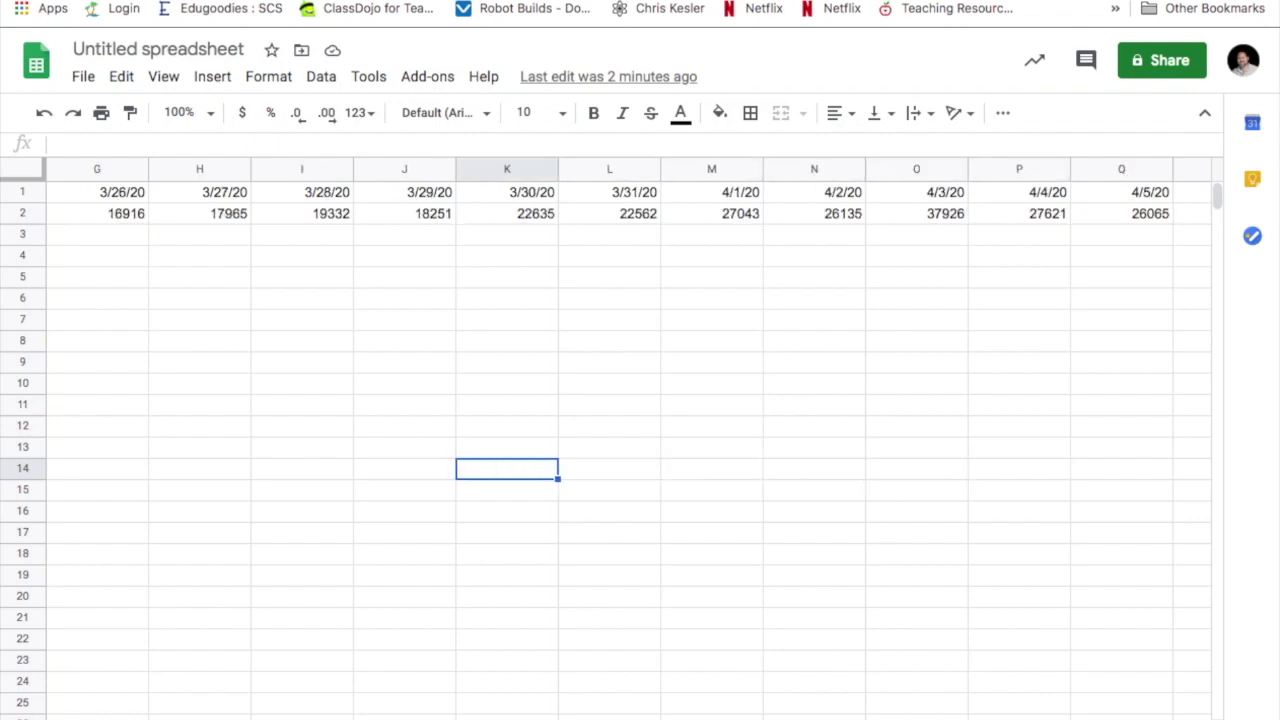
scroll(630, 440, "right", 1)
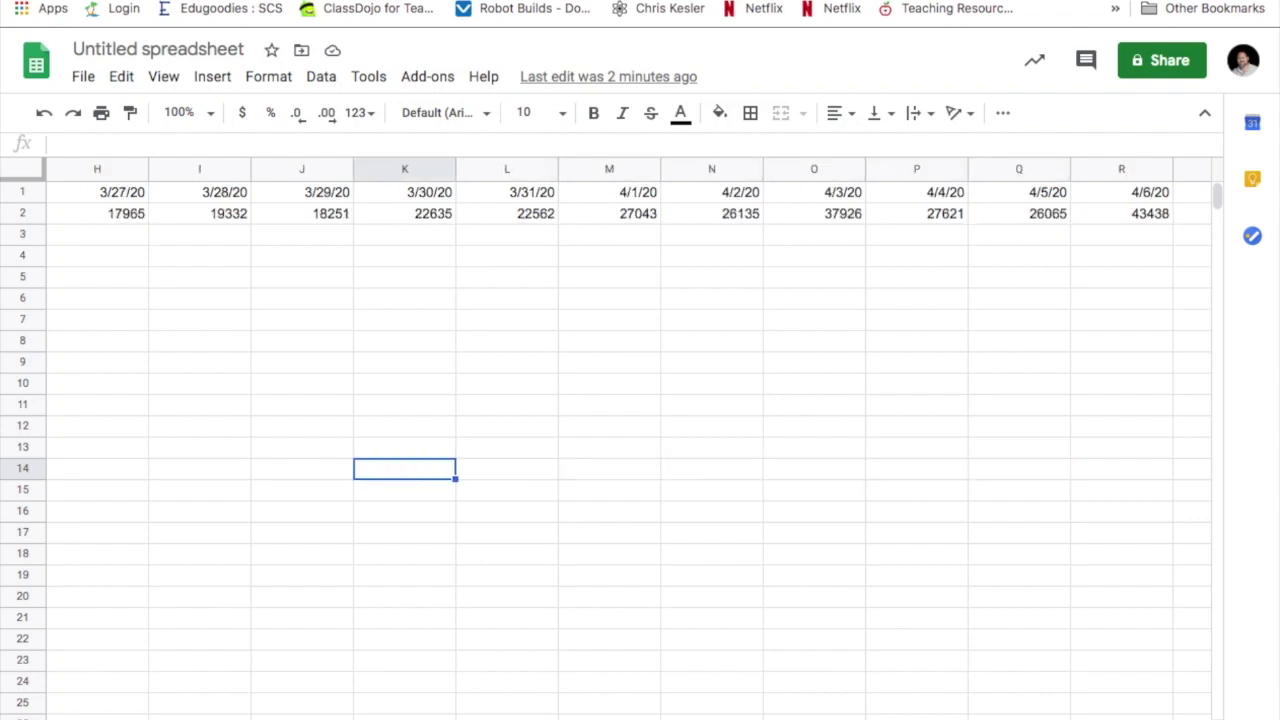
scroll(630, 440, "right", 1)
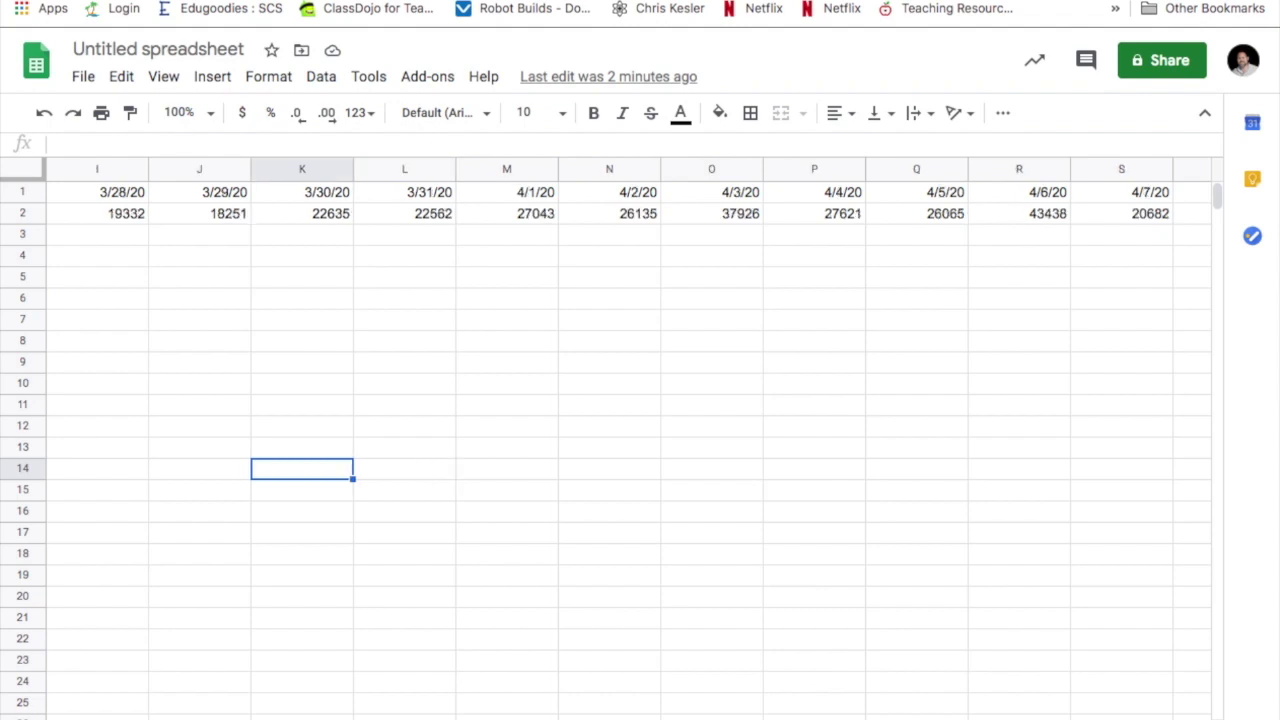
scroll(630, 440, "right", 1)
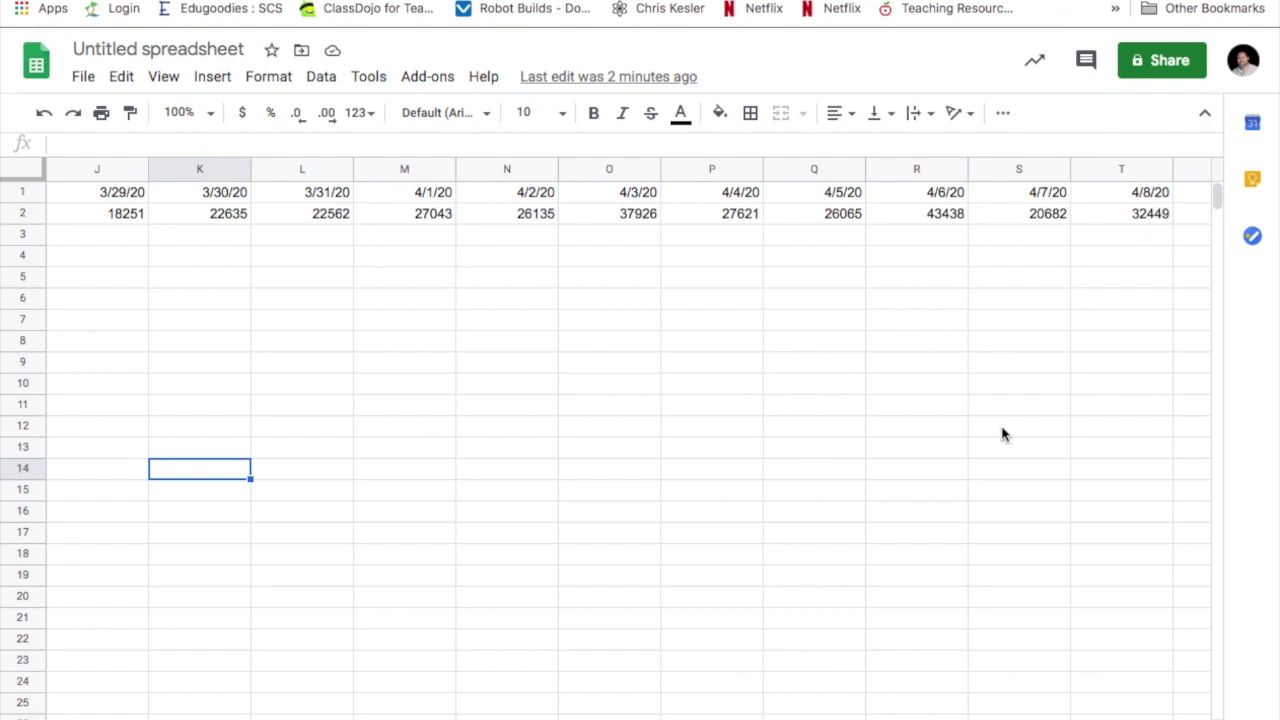
Insert a chart from the dates and numbers in A1:T2.
left_click(1168, 190)
left_click_drag(1172, 188, 1171, 218)
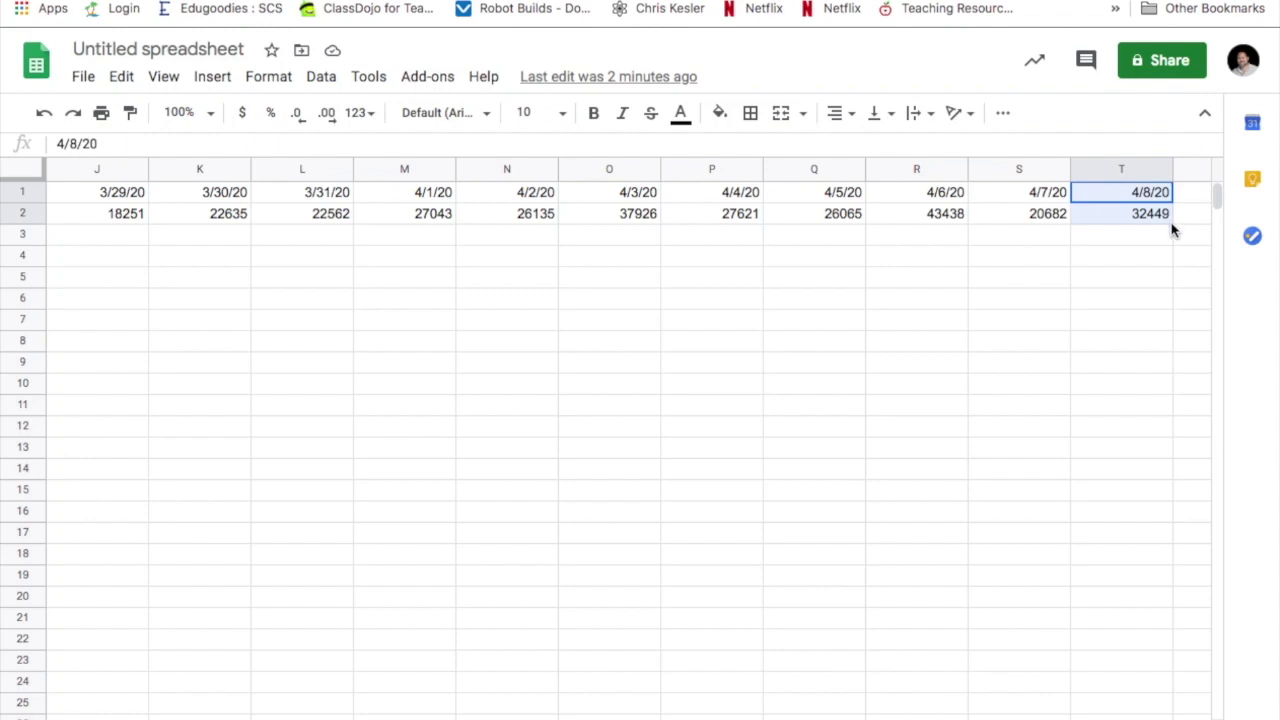
left_click_drag(1175, 229, 5, 222)
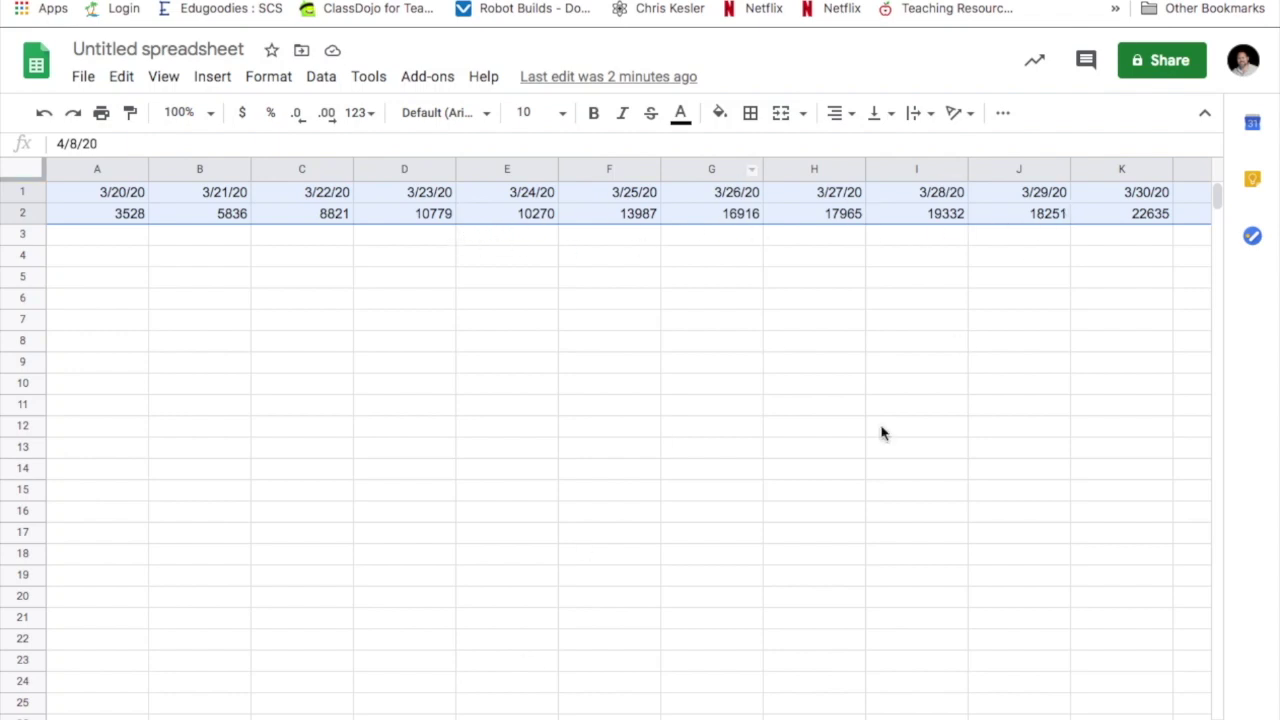
scroll(628, 440, "right", 8)
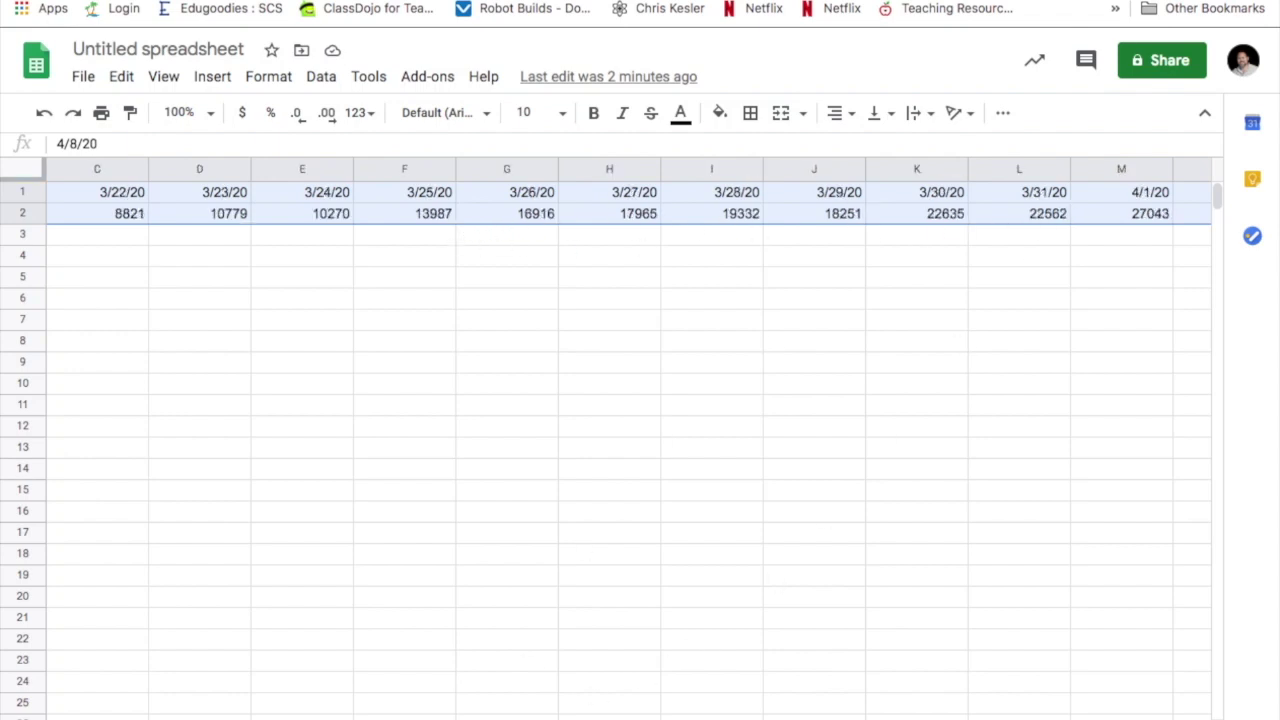
scroll(628, 440, "left", 8)
scroll(628, 440, "right", 3)
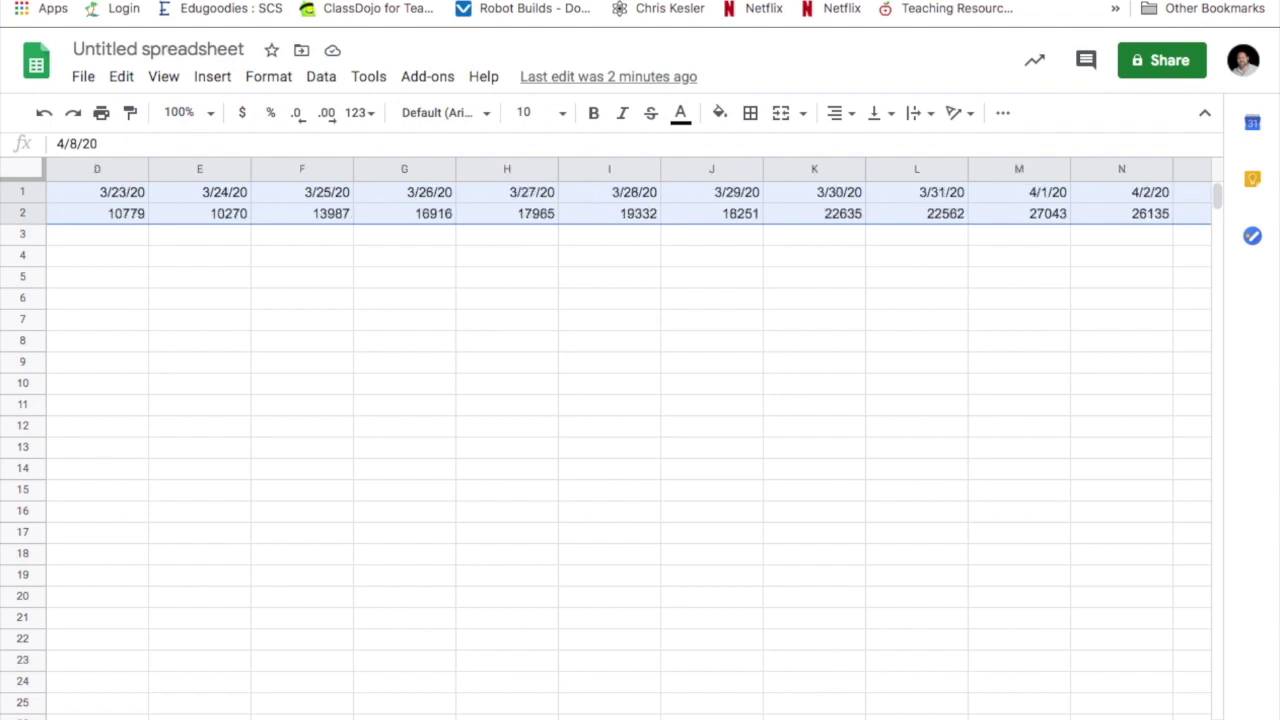
scroll(628, 440, "left", 1)
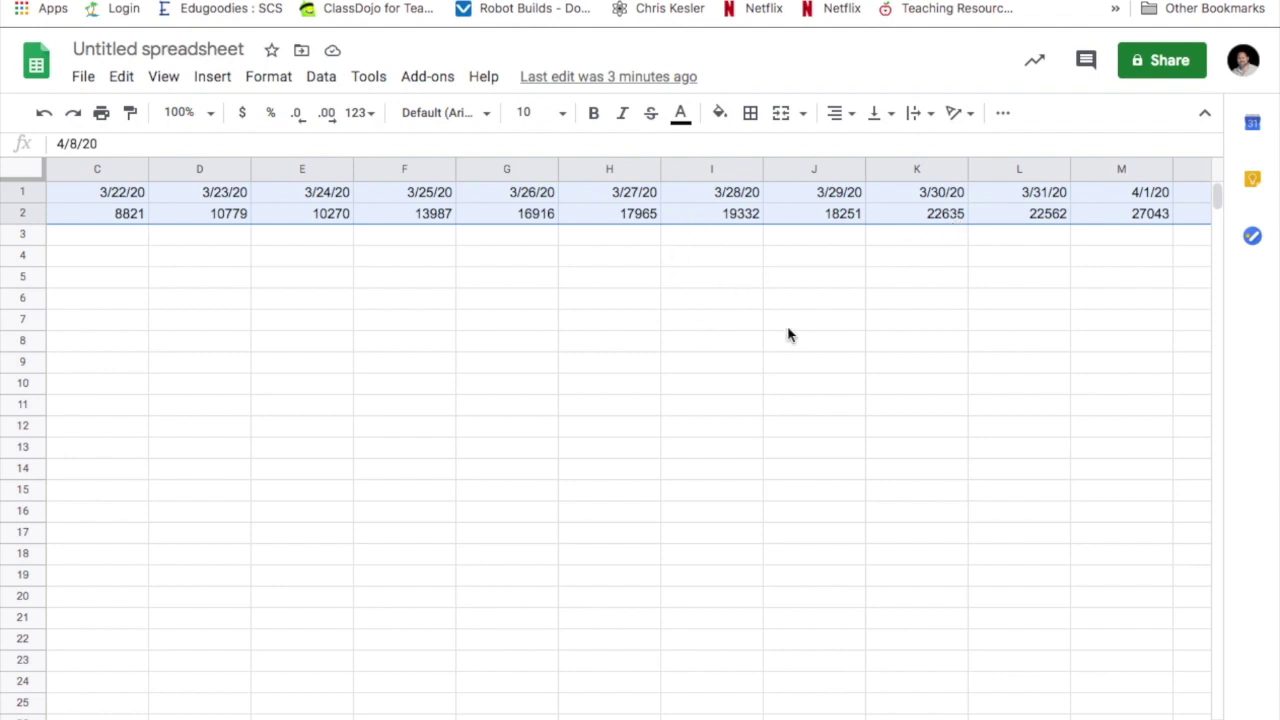
left_click(997, 116)
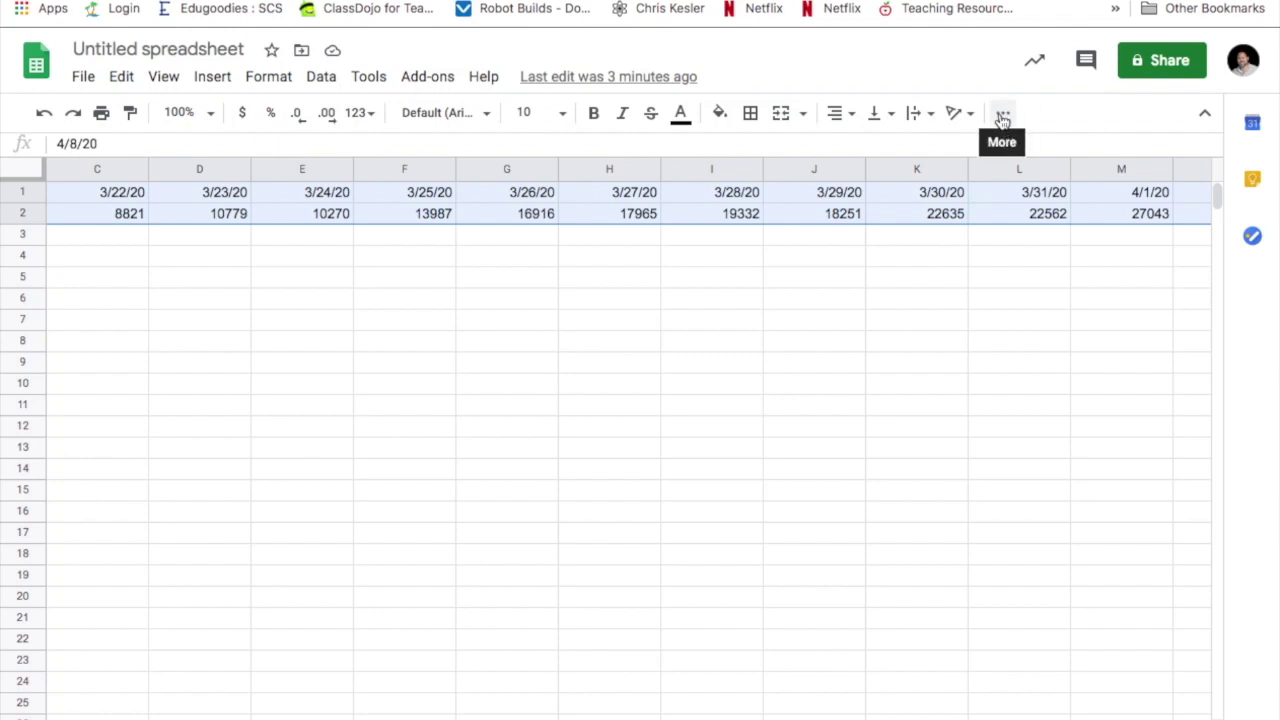
left_click(1002, 117)
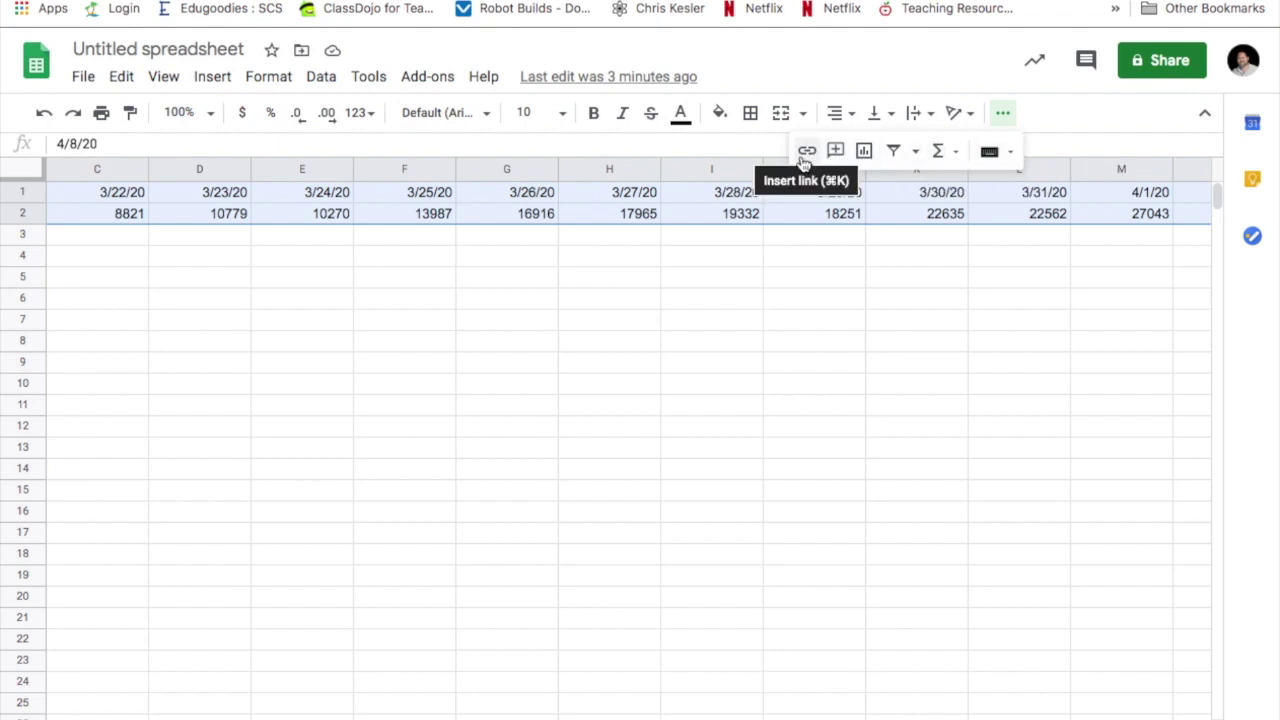
left_click(865, 154)
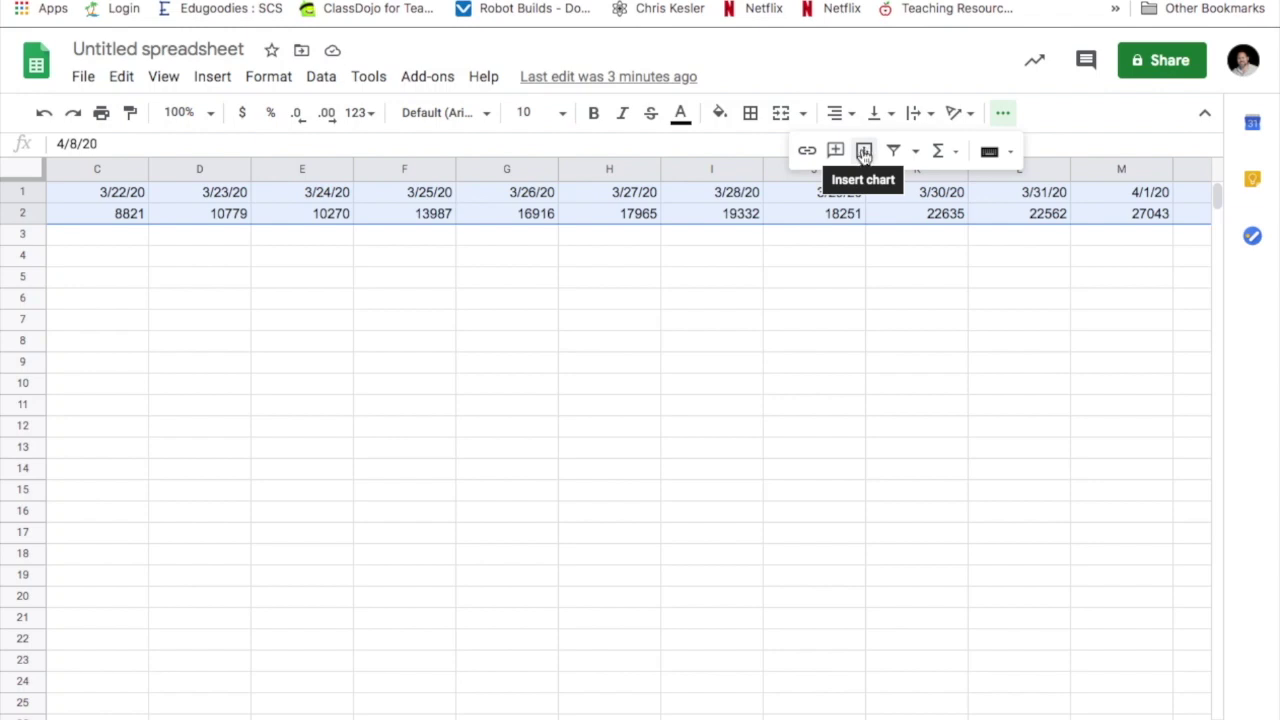
left_click(865, 154)
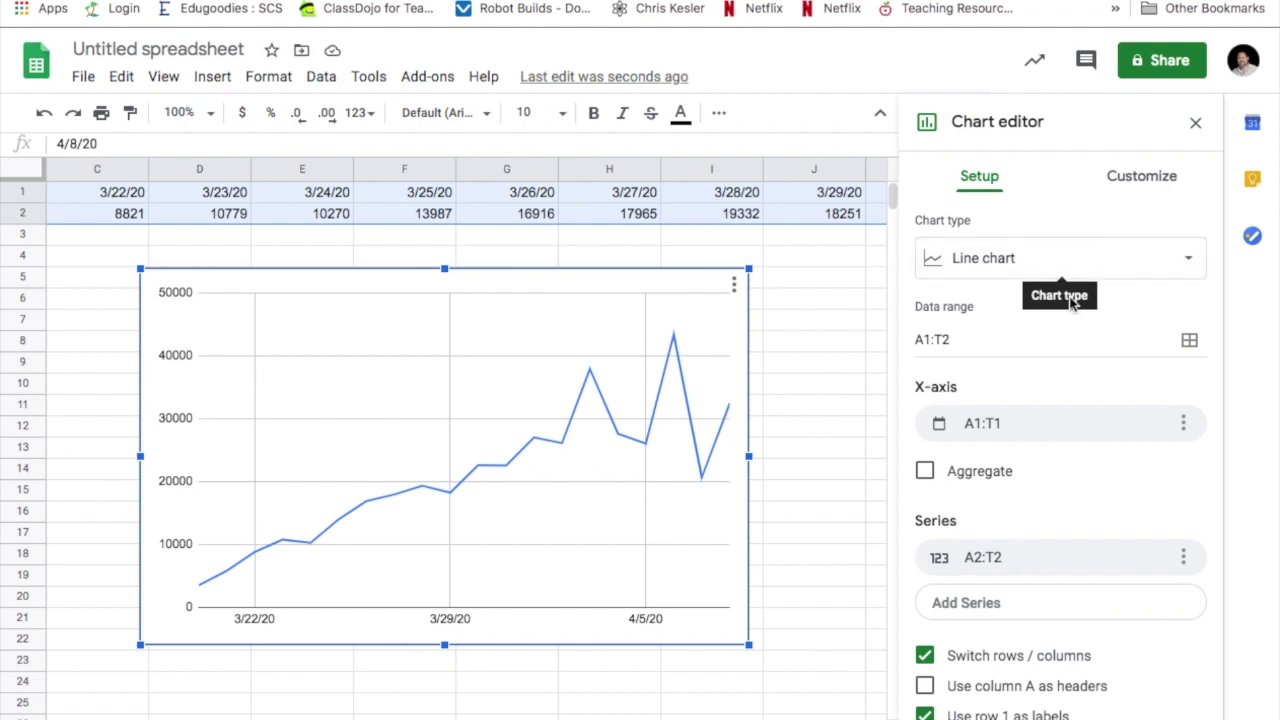
Change the new chart's type to Histogram chart.
left_click(1053, 271)
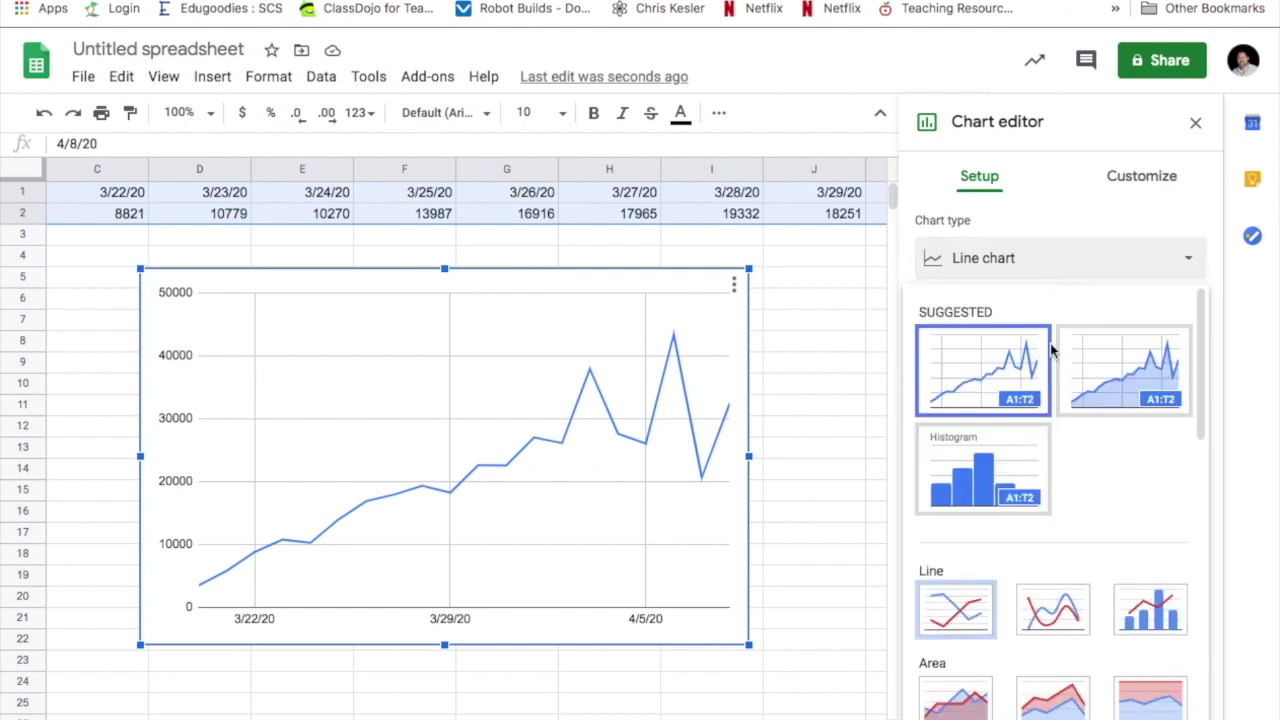
scroll(1060, 471, "down", 2)
scroll(1060, 471, "up", 2)
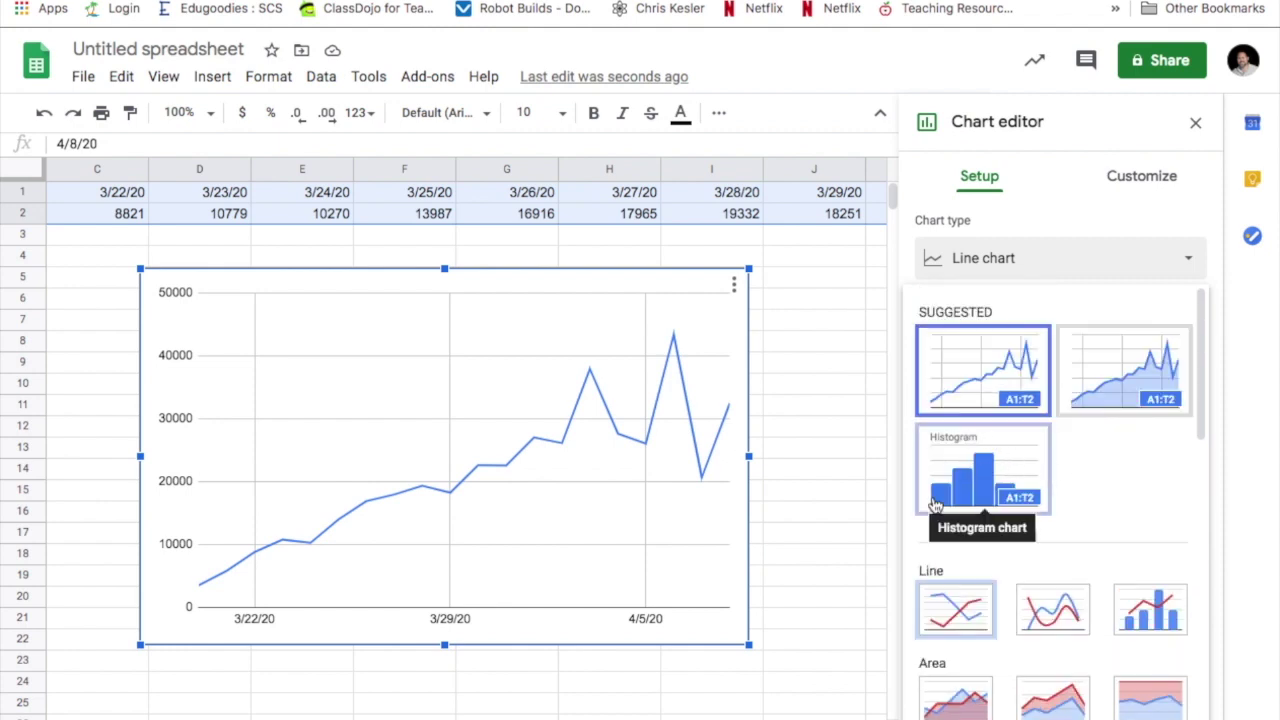
left_click(996, 483)
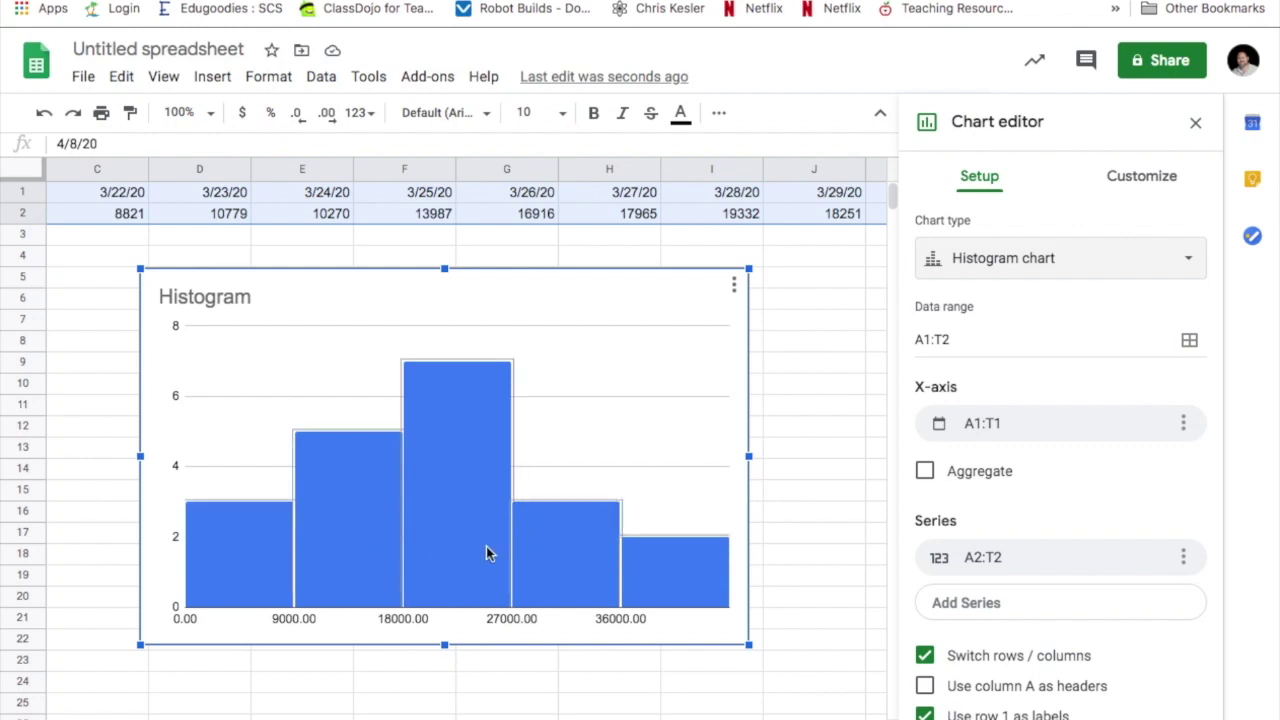
Change the A1:T2 chart's type to Combo chart and leave the chart editor.
left_click(1015, 260)
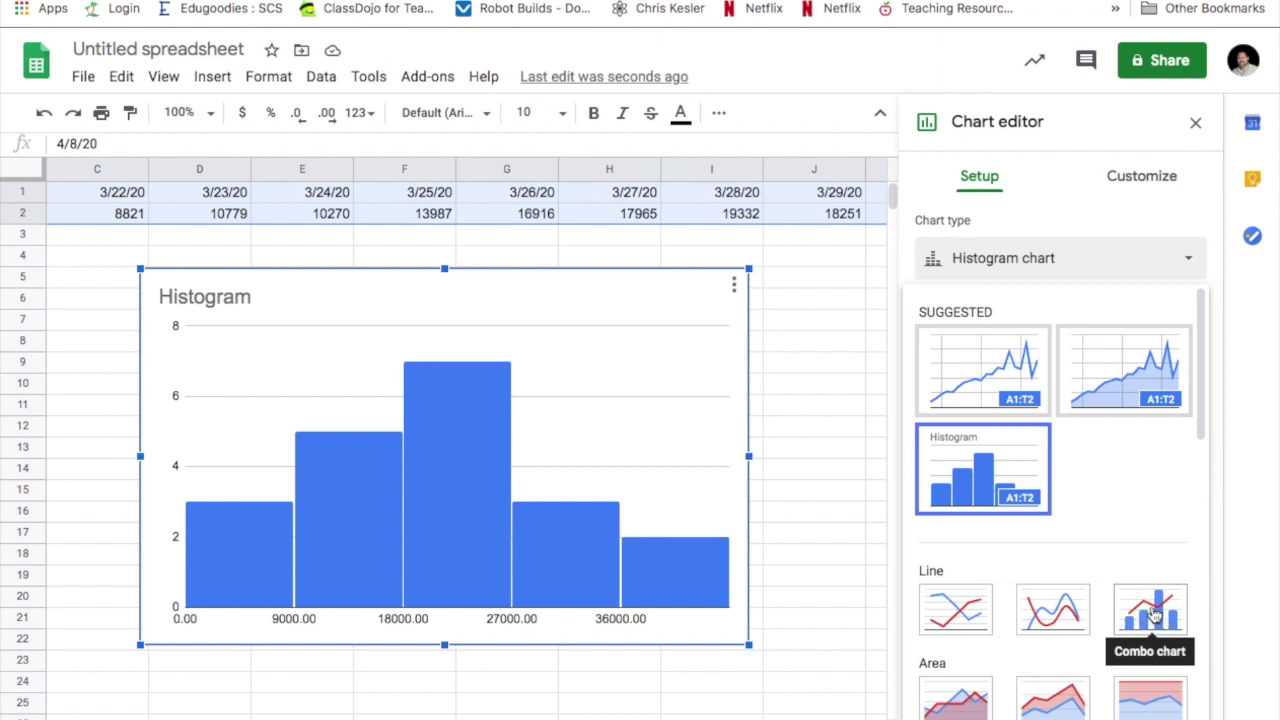
left_click(1153, 615)
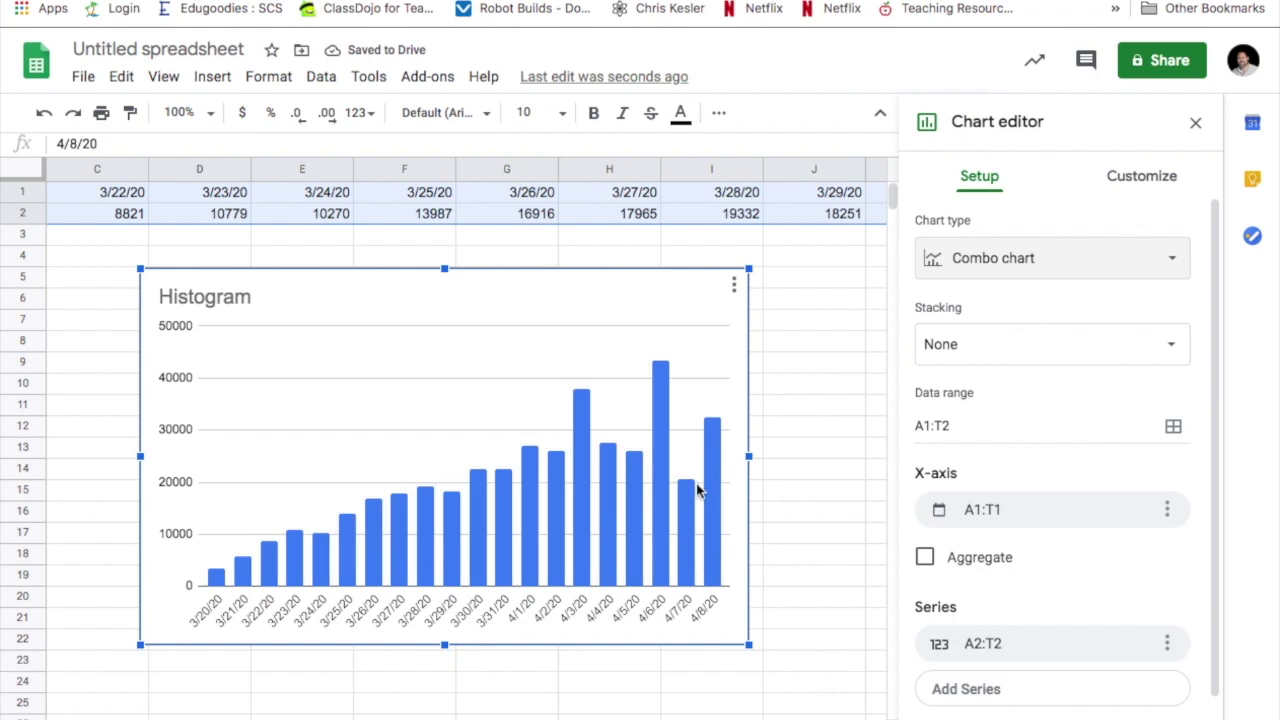
left_click(551, 694)
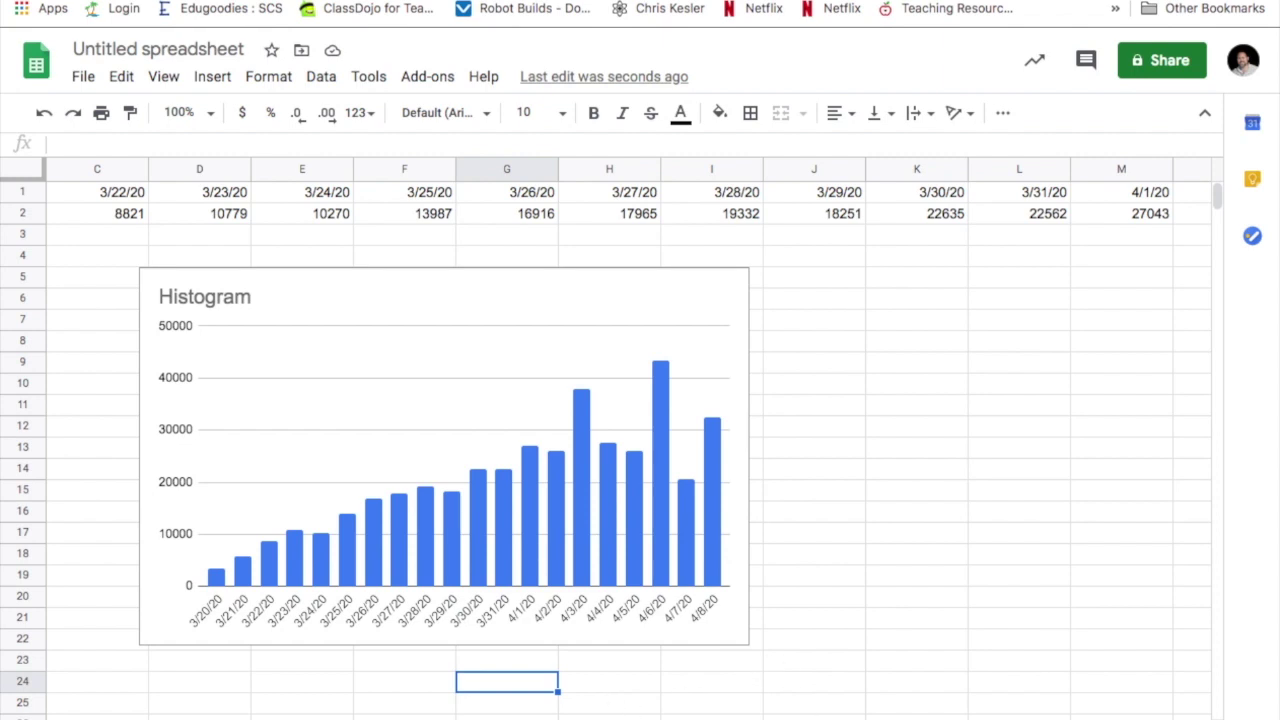
Insert a second chart from the extended data in A1:Z2 and set its type to Combo chart.
scroll(640, 420, "right", 6)
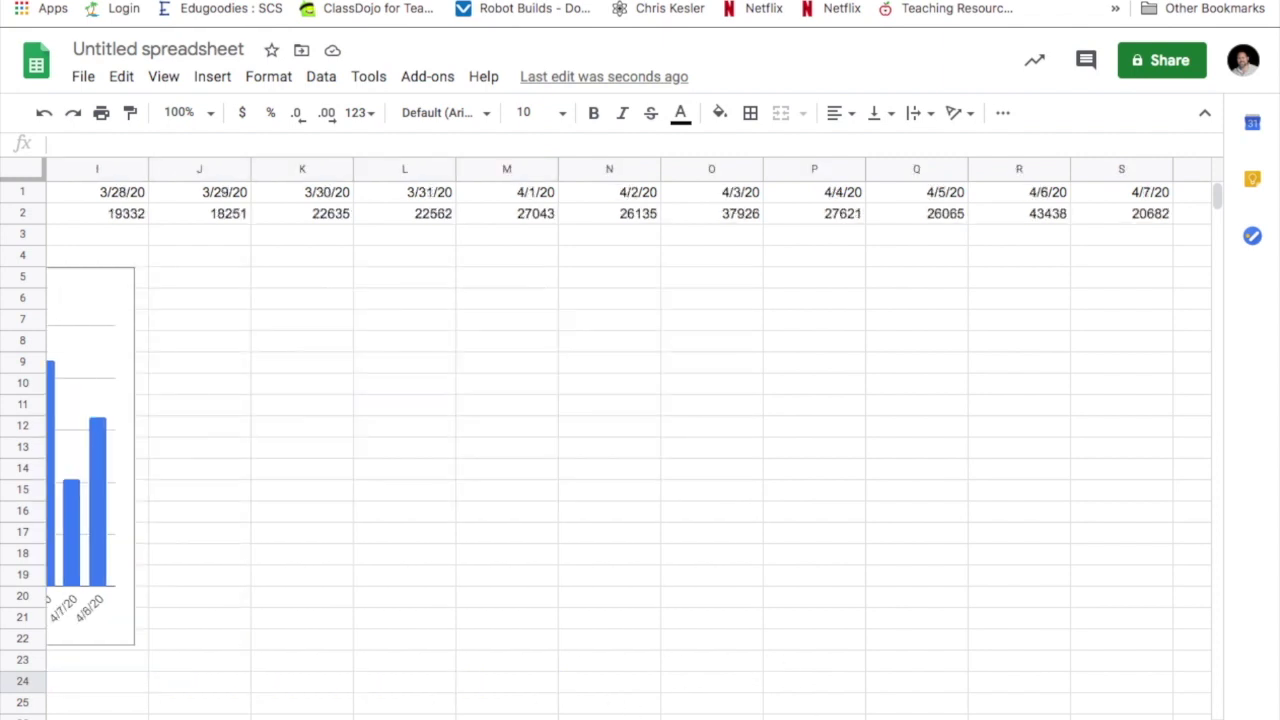
scroll(640, 420, "right", 1)
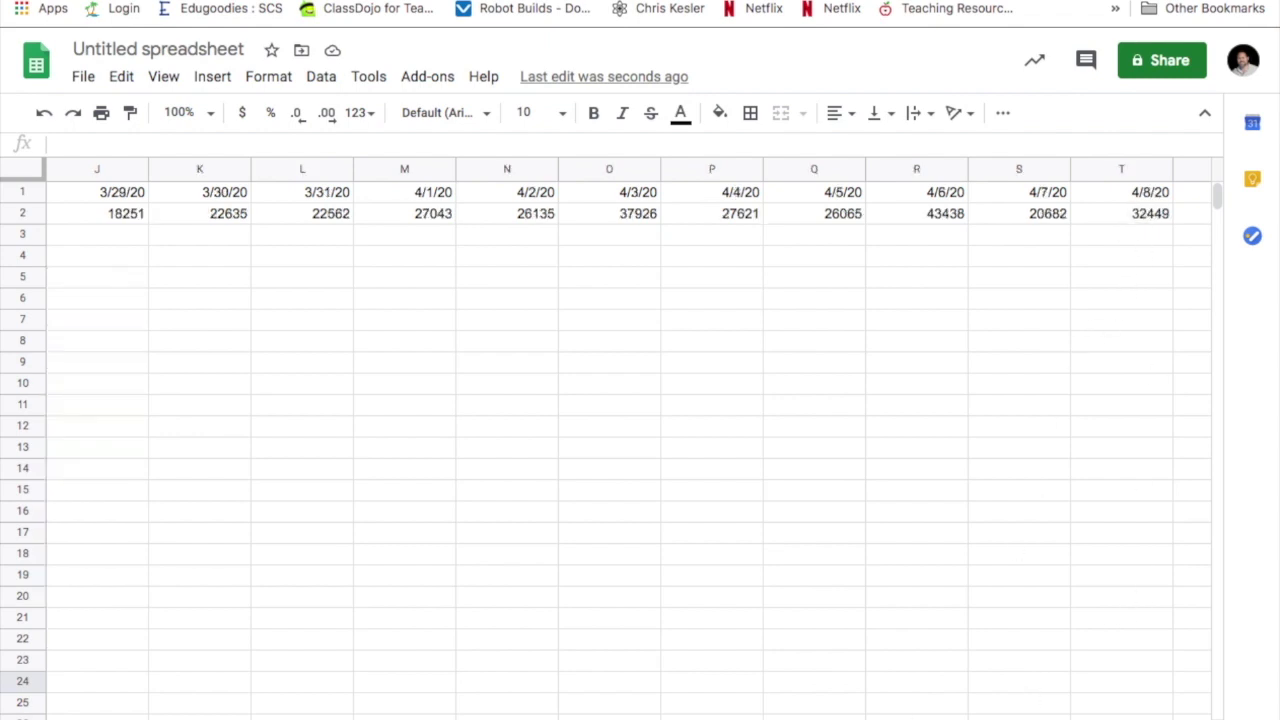
scroll(640, 420, "right", 6)
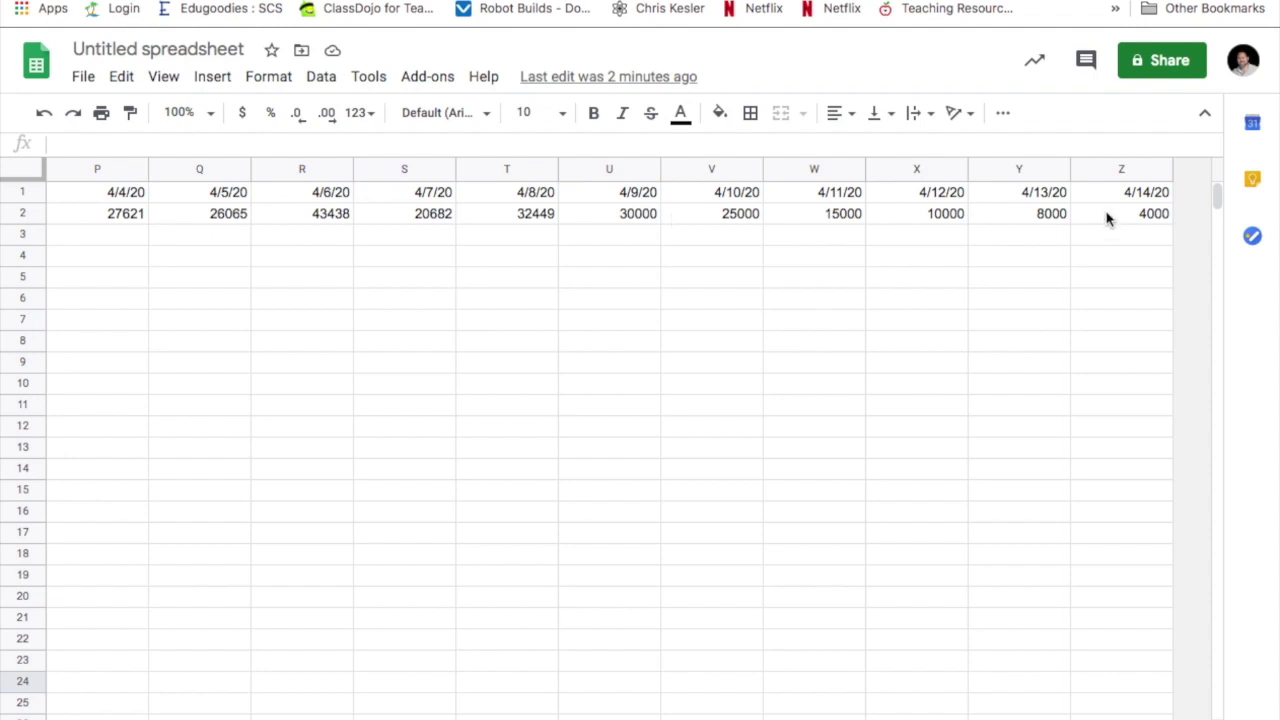
left_click_drag(1170, 192, 8, 234)
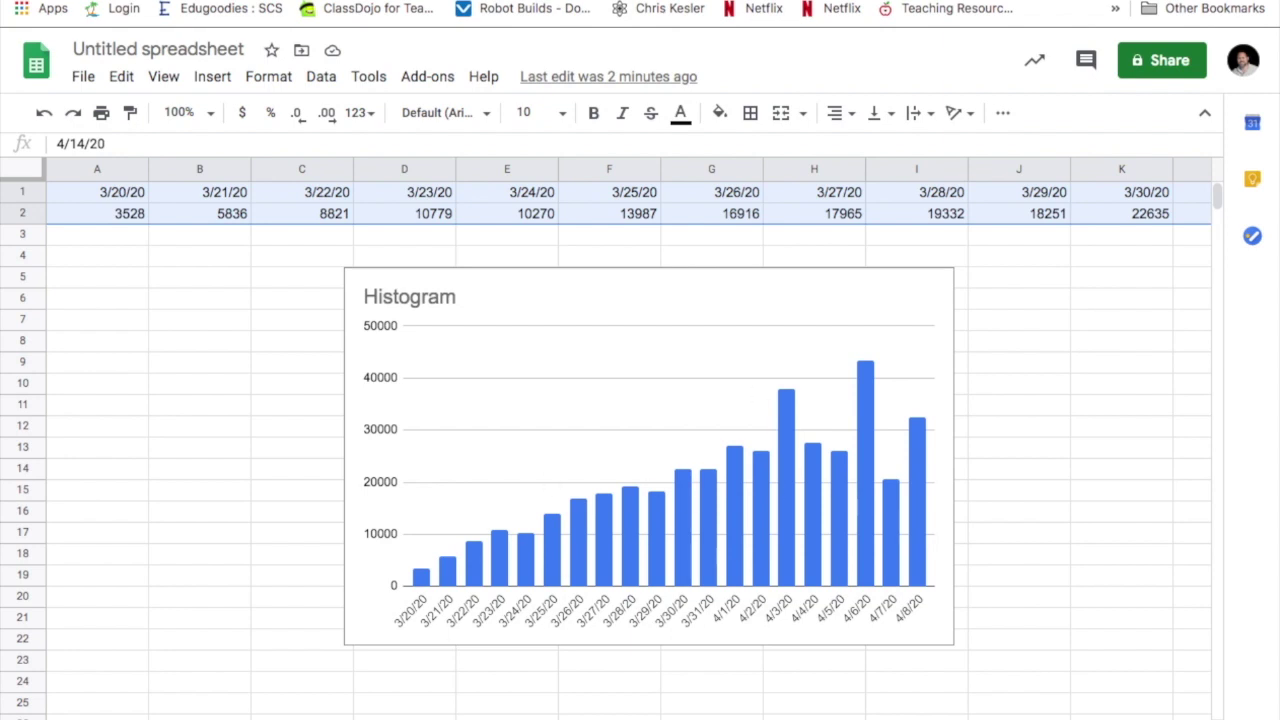
scroll(628, 440, "right", 5)
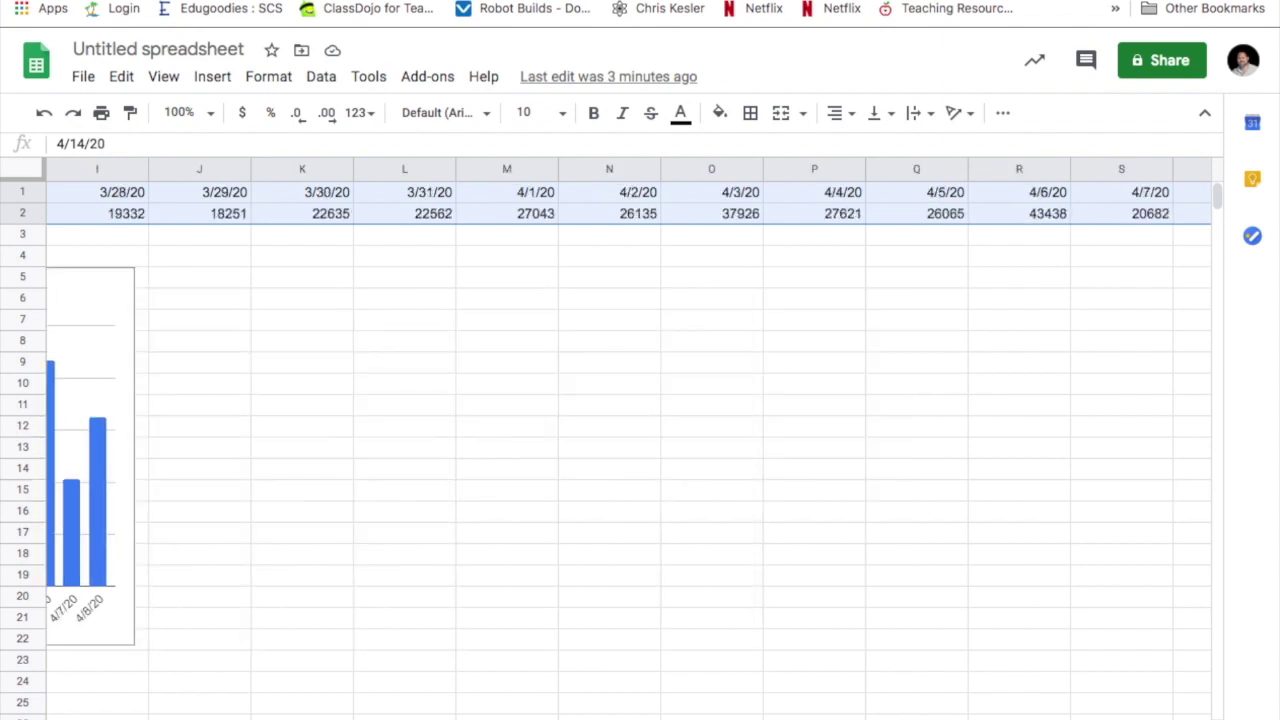
scroll(628, 440, "right", 2)
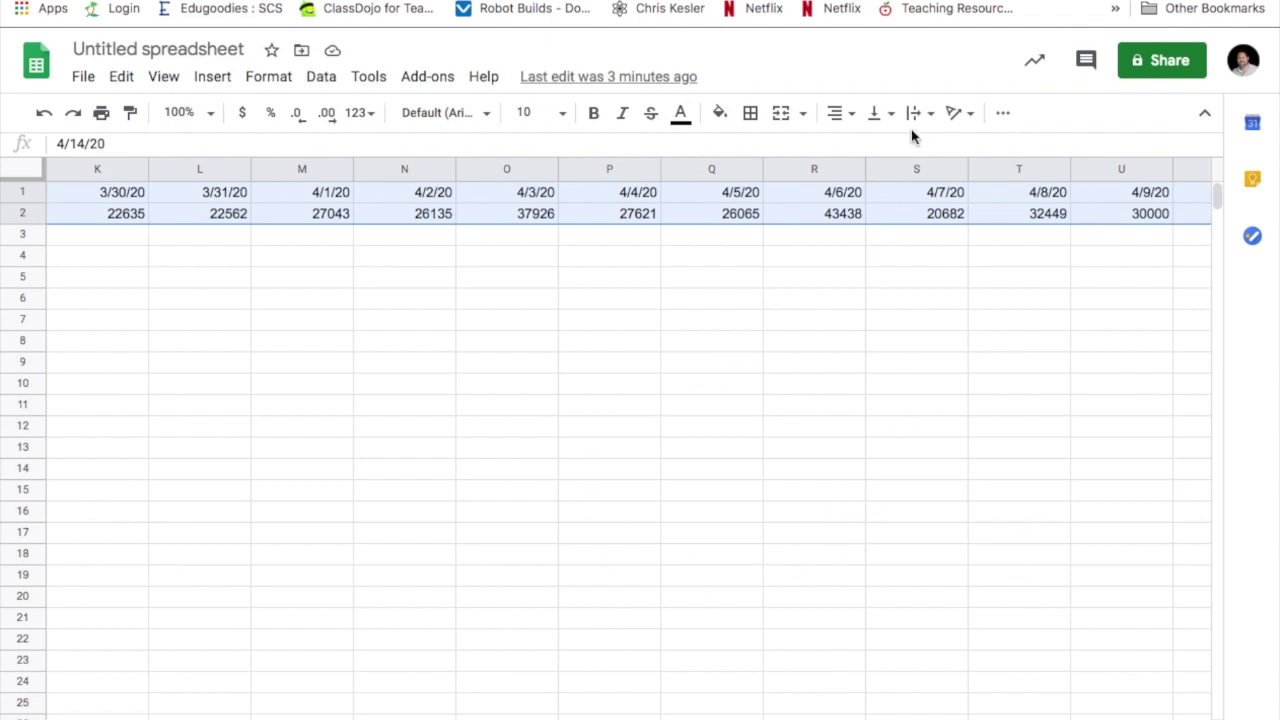
left_click(1003, 116)
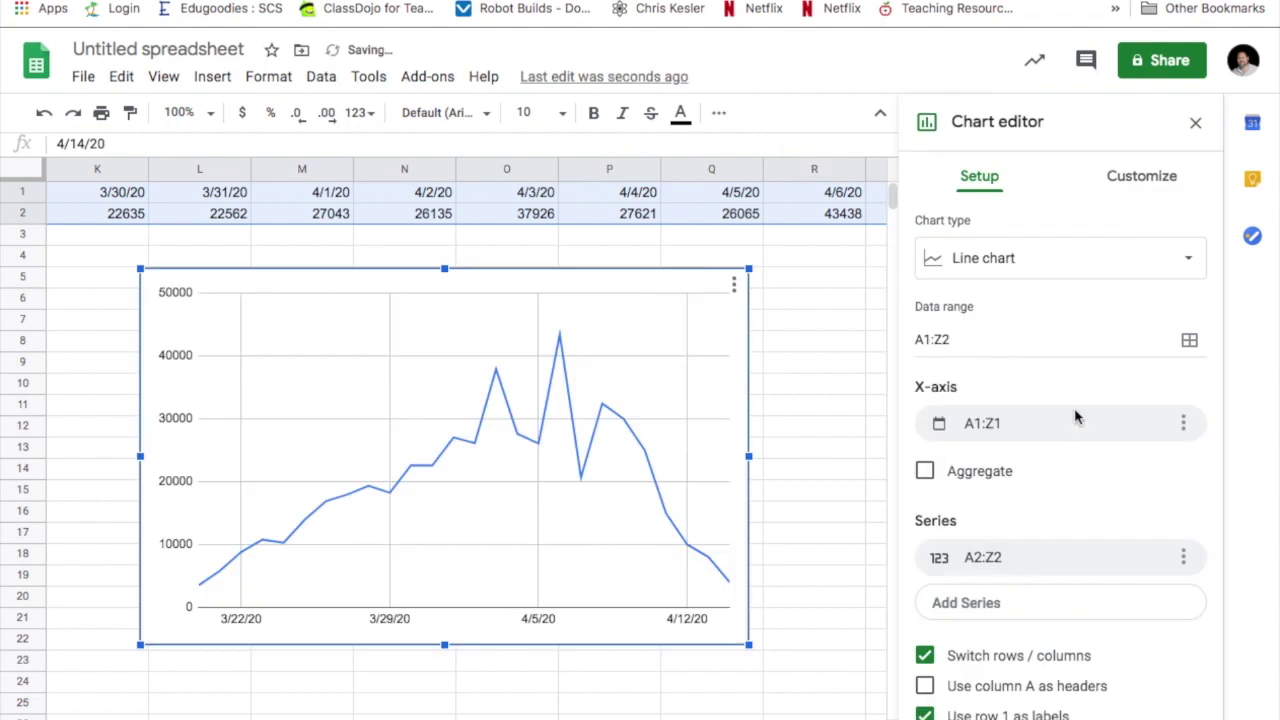
left_click(1138, 266)
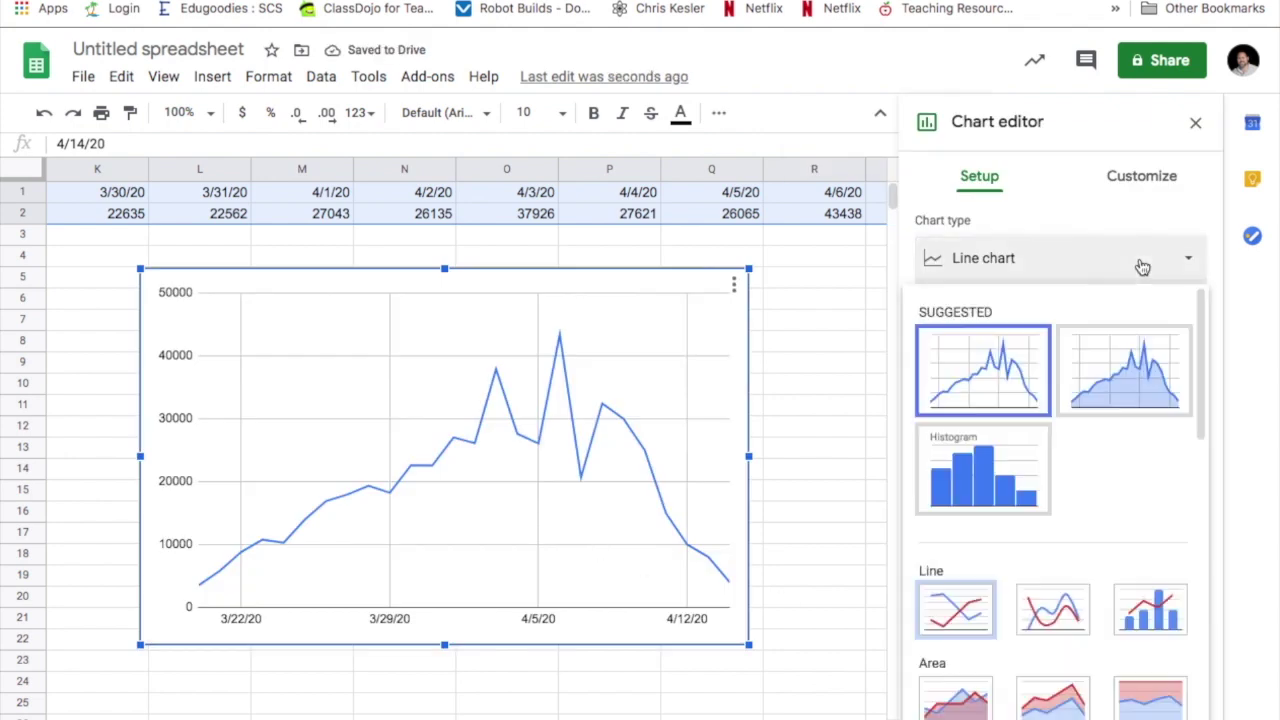
left_click(1157, 625)
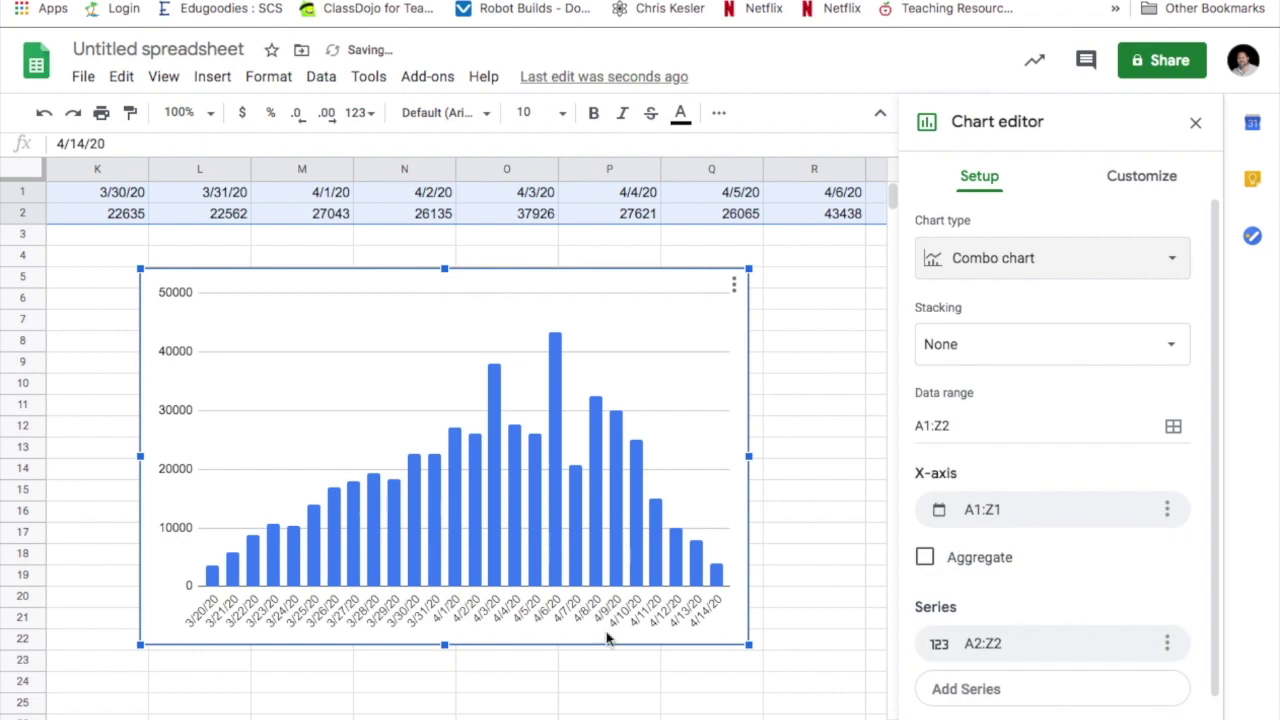
Move the A1:Z2 combo chart directly beside the chart titled Histogram and compare the two.
scroll(450, 450, "left", 4)
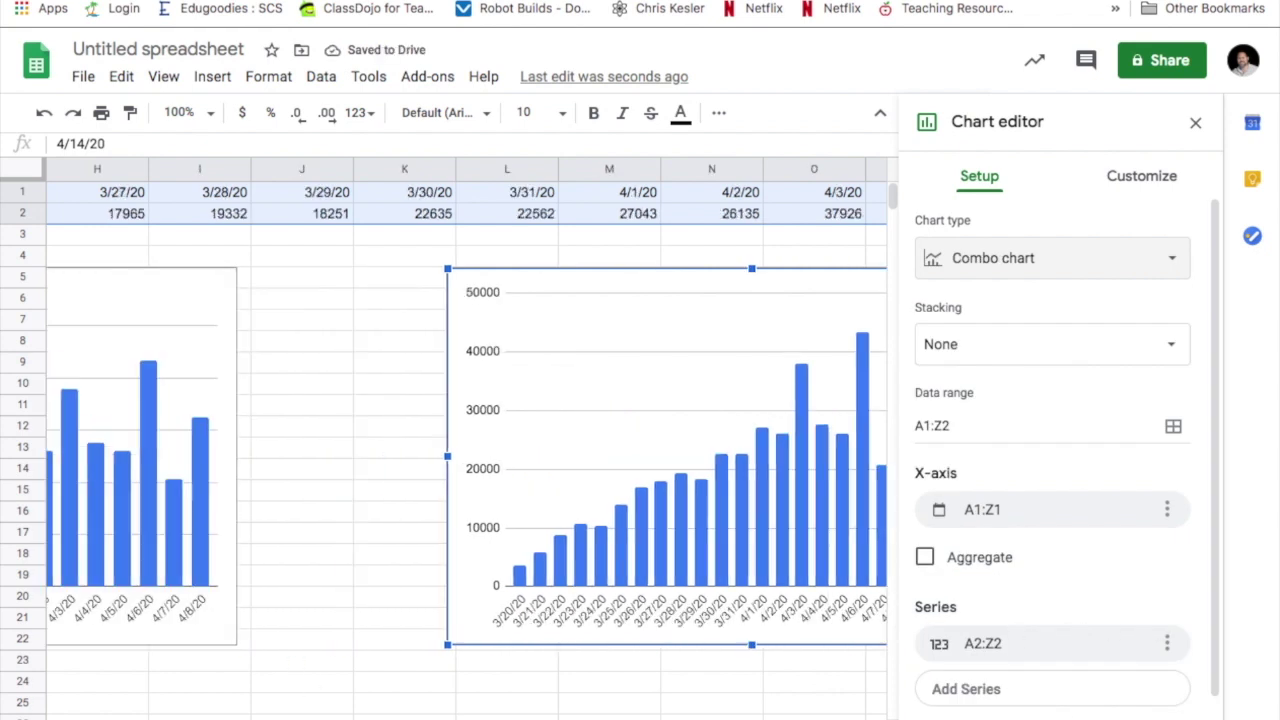
scroll(450, 450, "right", 5)
scroll(450, 450, "left", 8)
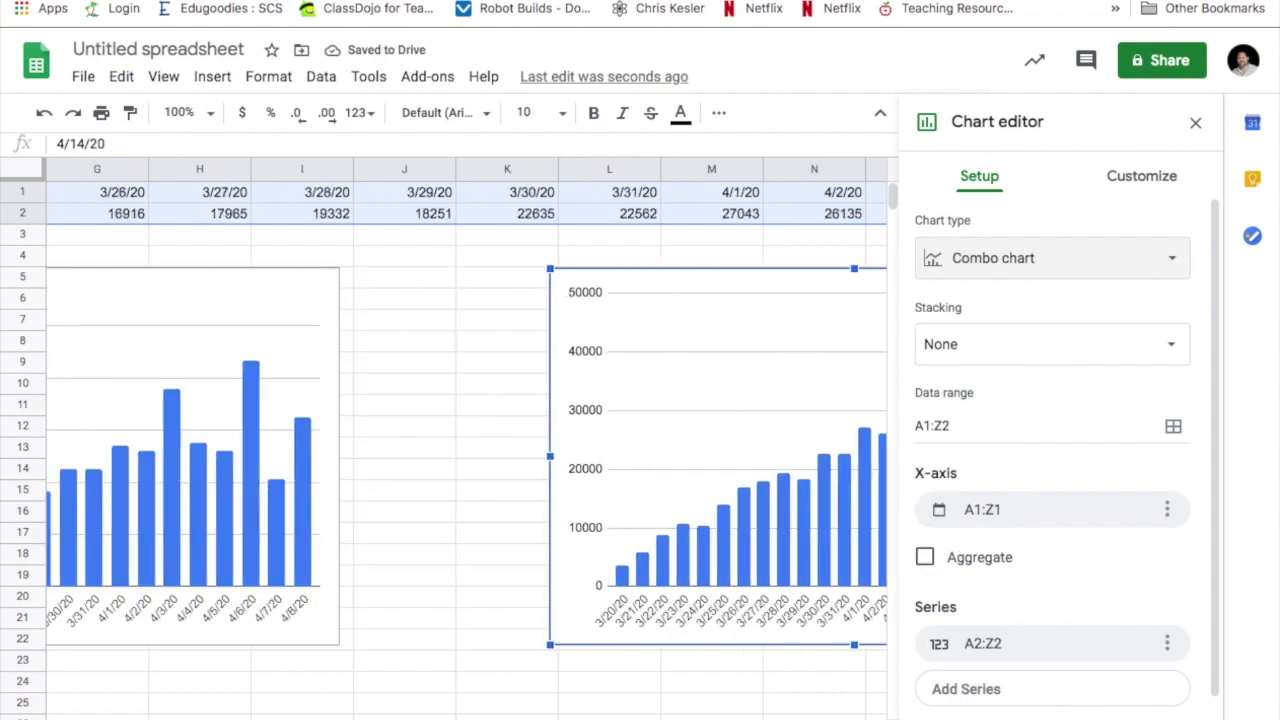
scroll(450, 450, "right", 3)
scroll(450, 450, "left", 4)
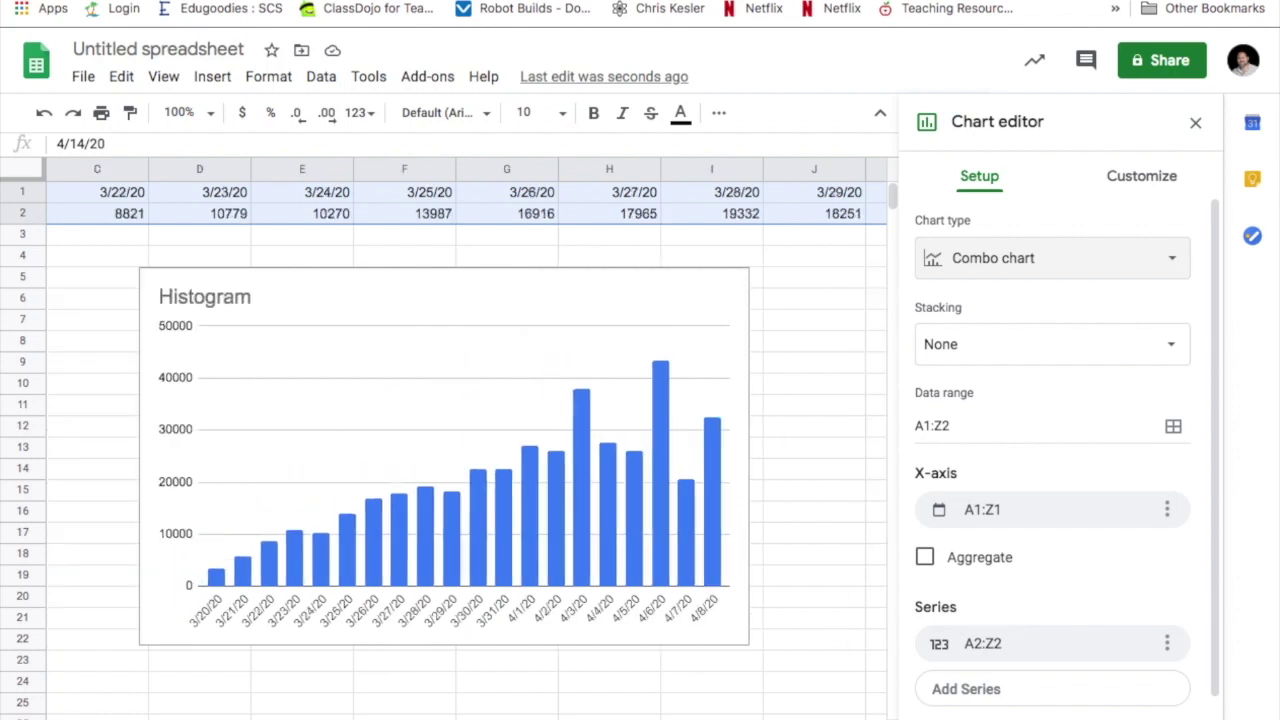
scroll(450, 450, "right", 6)
left_click_drag(567, 402, 360, 398)
scroll(466, 450, "left", 7)
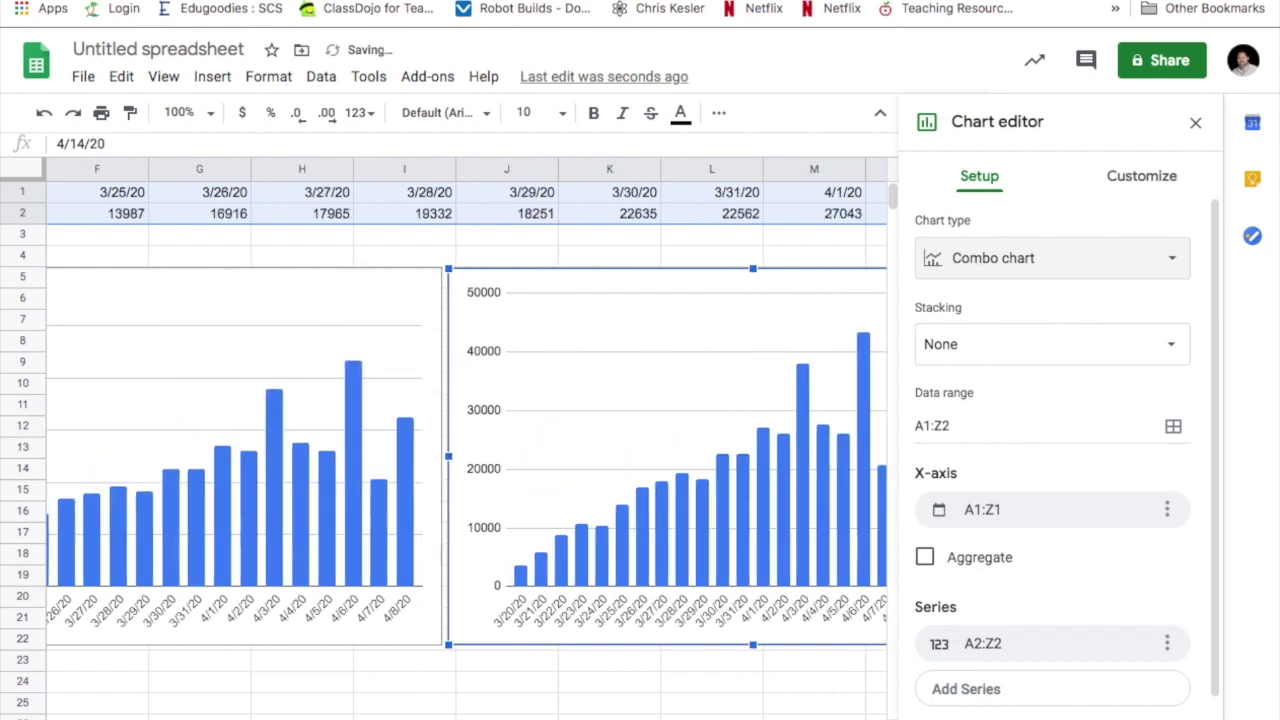
scroll(466, 450, "right", 3)
scroll(466, 450, "right", 4)
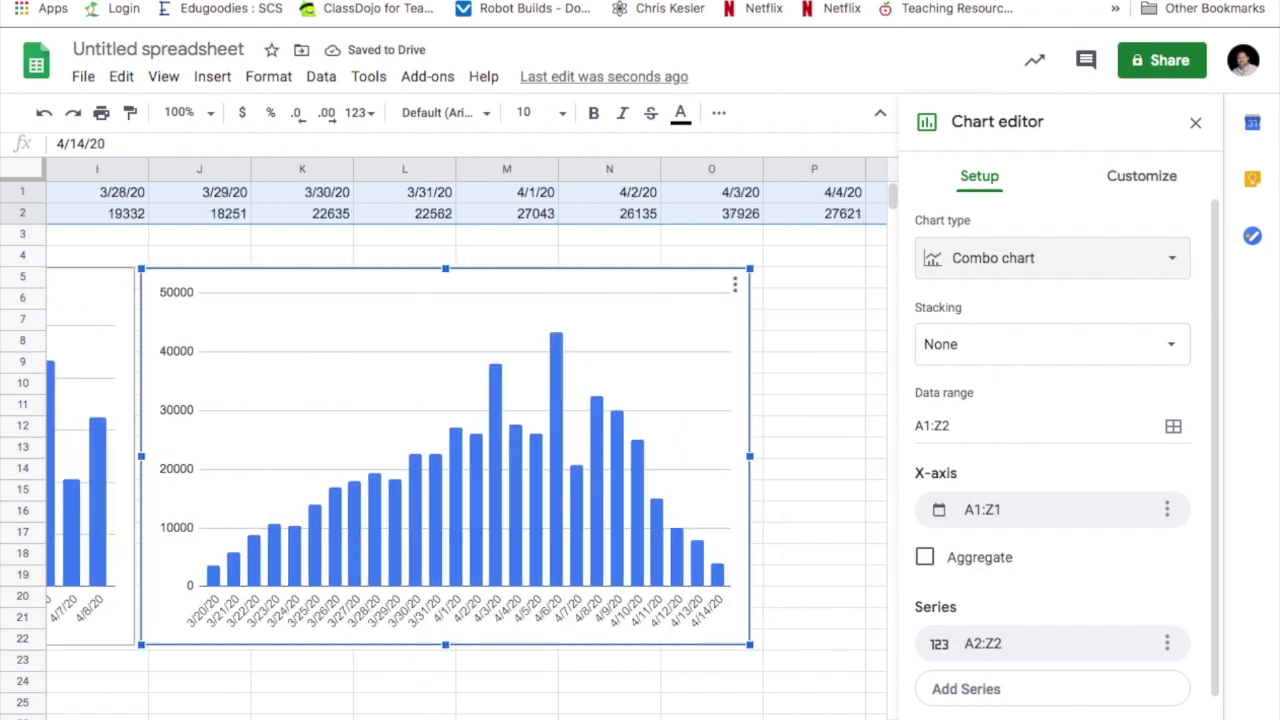